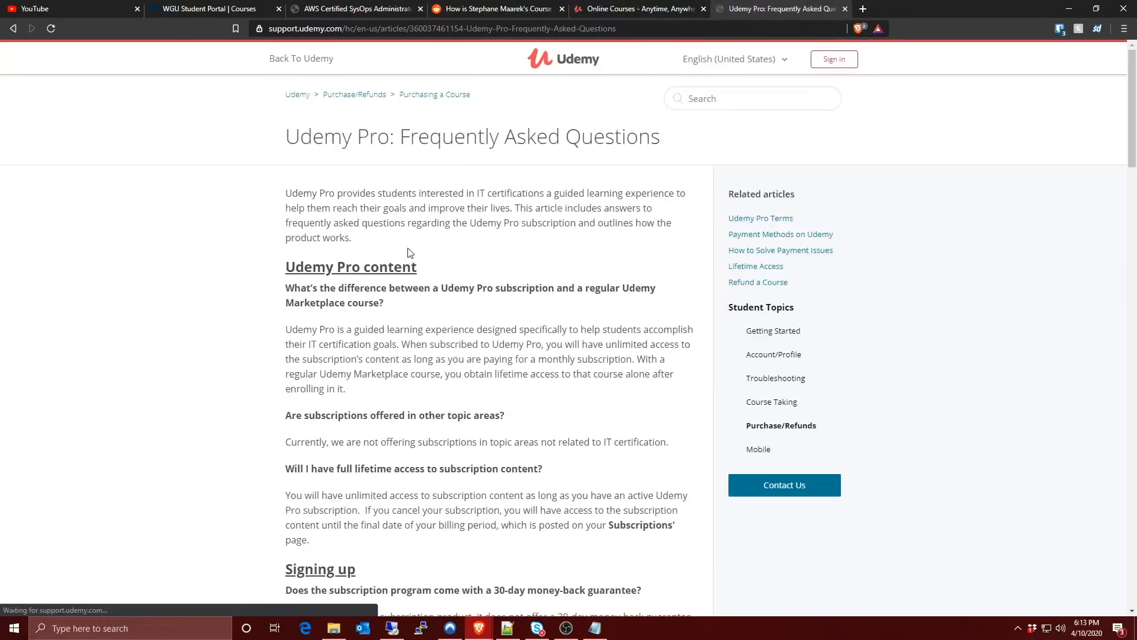
scroll(397, 240, "down", 1)
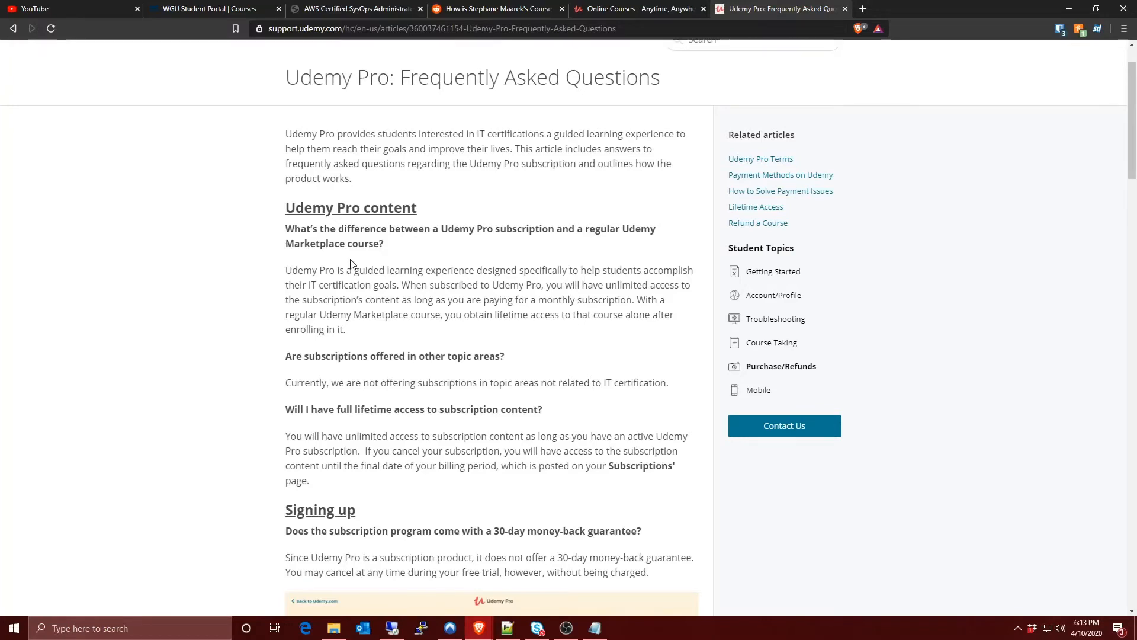
scroll(351, 263, "down", 4)
scroll(446, 374, "down", 2)
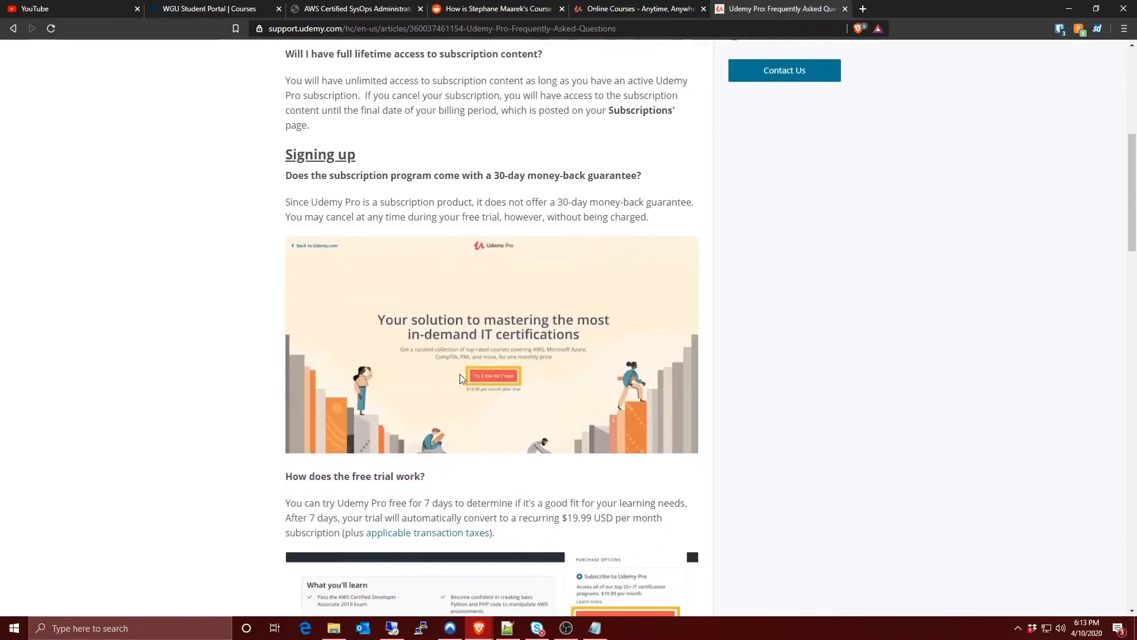
scroll(457, 377, "down", 2)
mouse_move(410, 382)
left_mouse_down()
mouse_move(444, 384)
mouse_move(357, 382)
left_mouse_up()
Step: Highlight the monthly subscription price, view the purchase-options screenshot in its own tab, and return to the FAQ
left_click(348, 379)
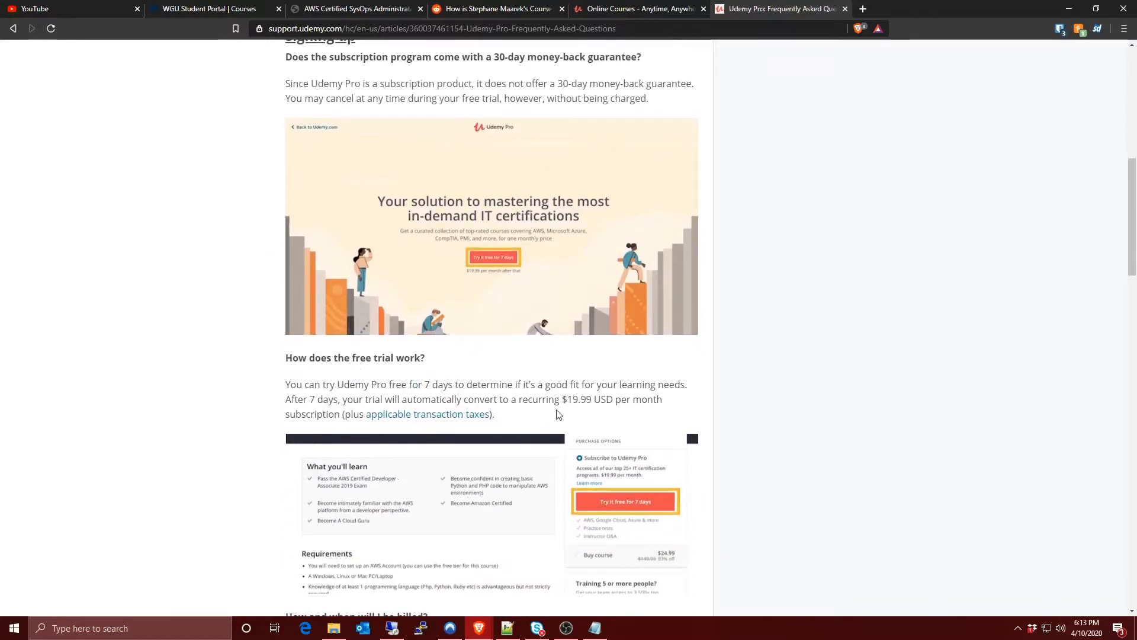
left_click_drag(563, 398, 647, 402)
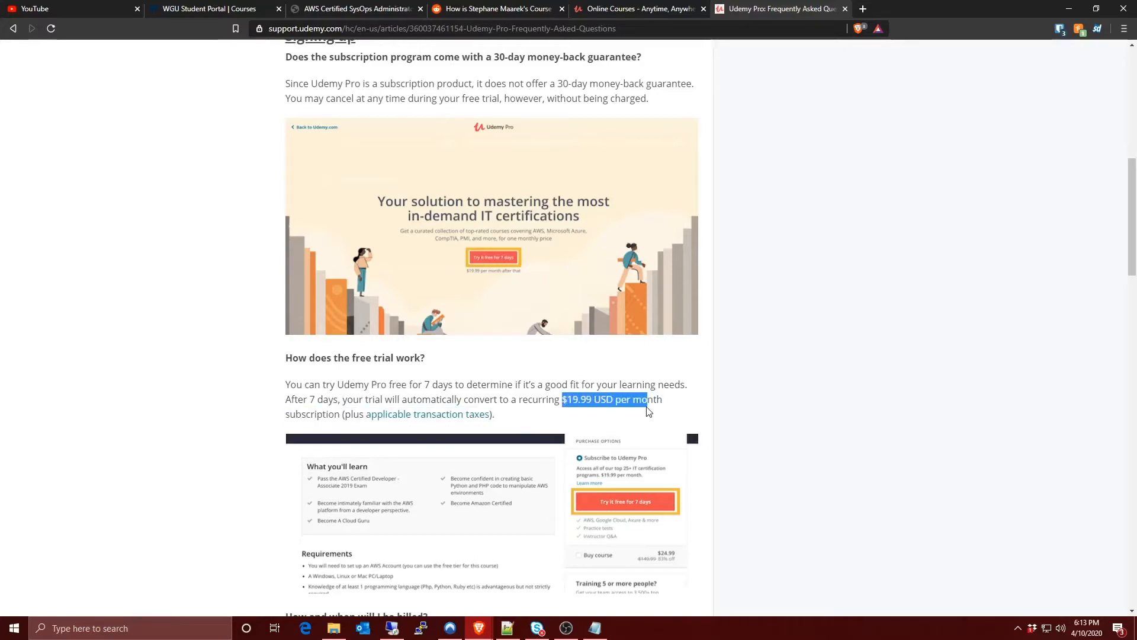
scroll(646, 412, "down", 2)
scroll(646, 412, "down", 2)
left_click(409, 366)
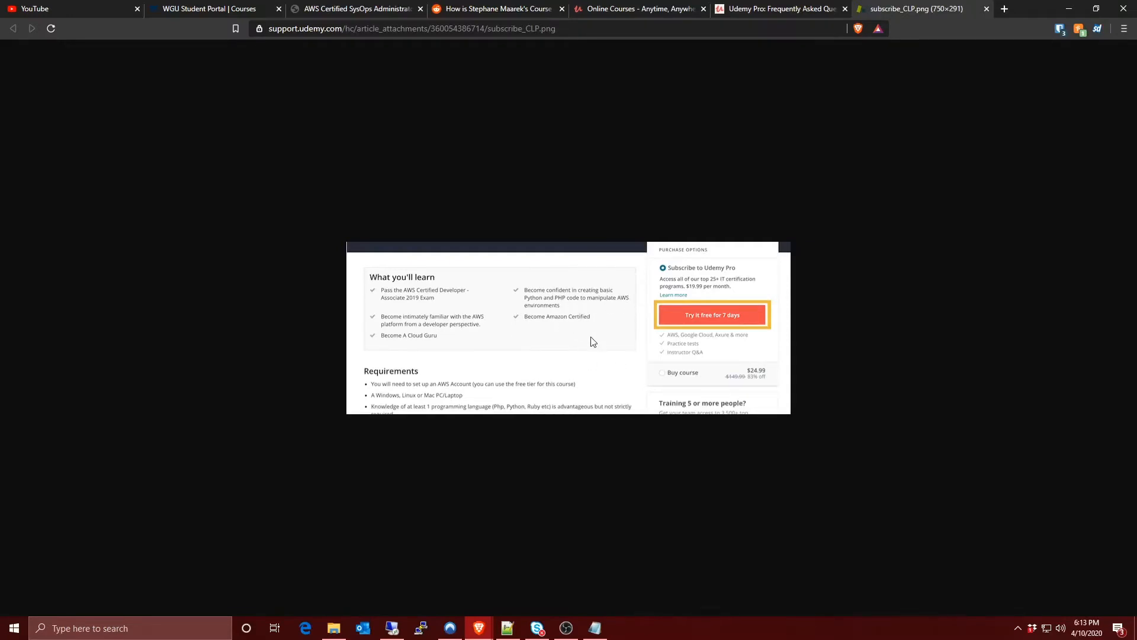
left_click(783, 9)
scroll(653, 332, "up", 5)
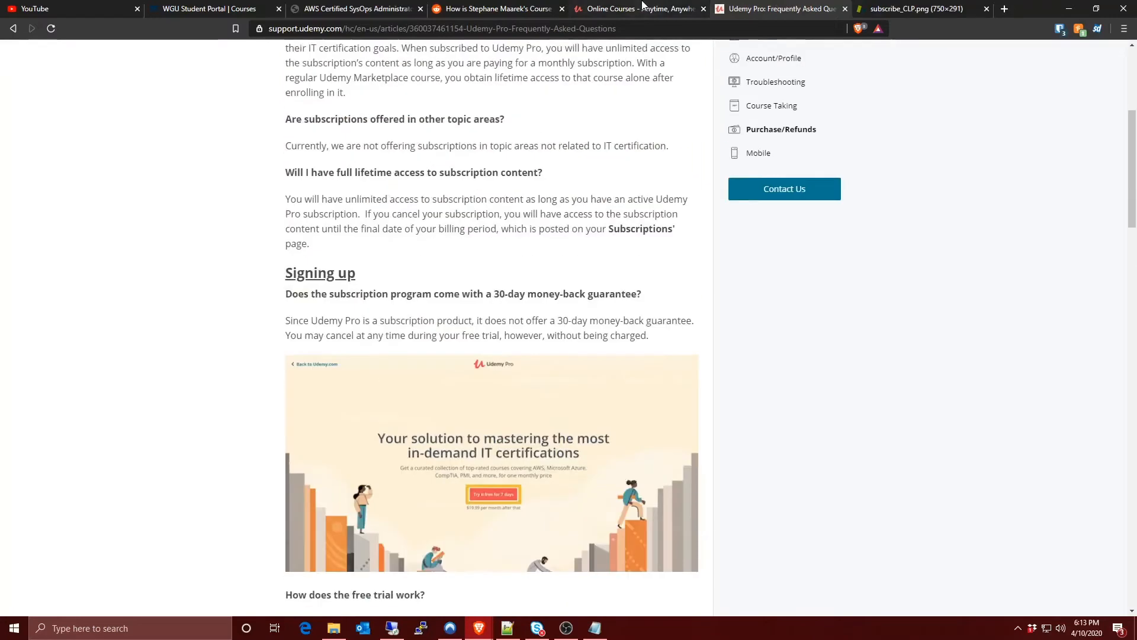
Step: Switch to the Udemy home dashboard tab showing the Udemy Pro AWS programs
left_click(640, 9)
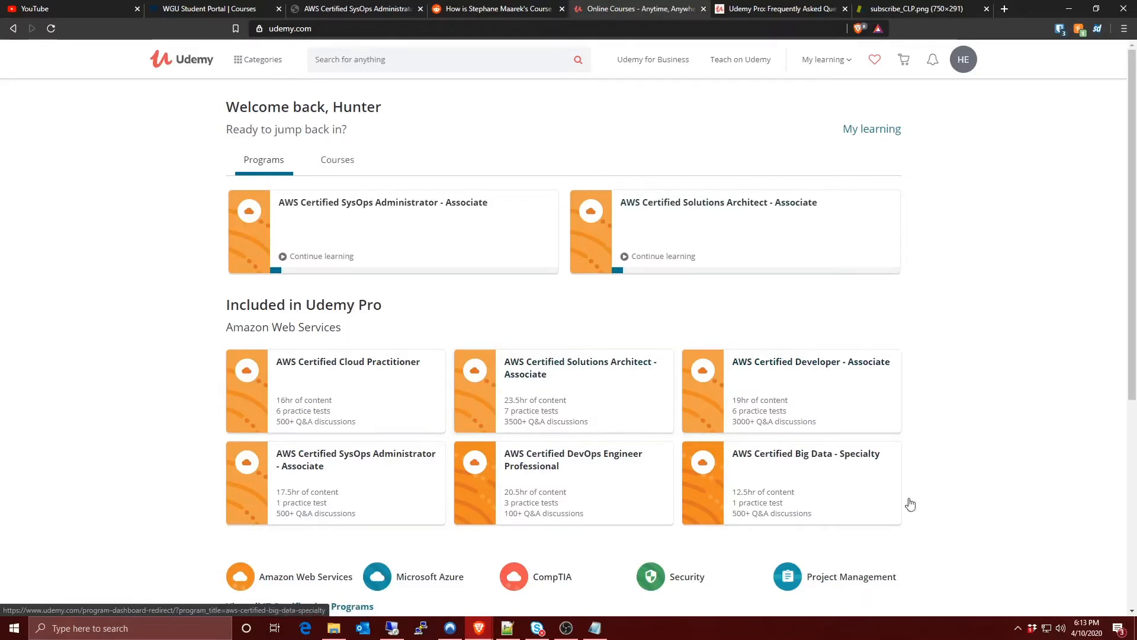
scroll(969, 462, "down", 2)
scroll(906, 328, "down", 1)
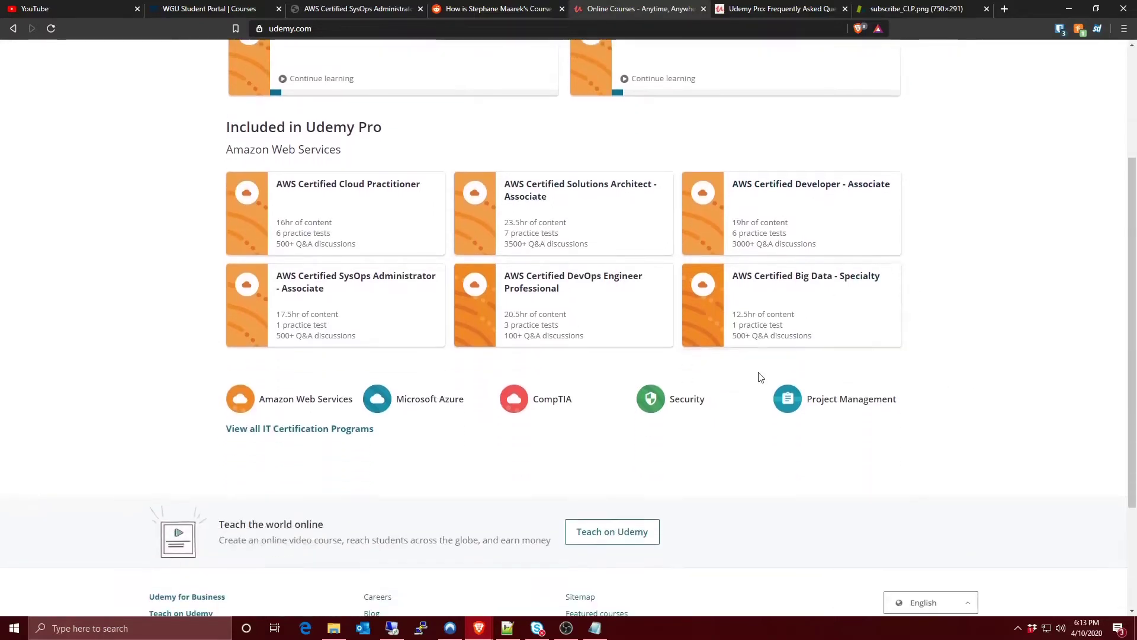
Step: Go to the Microsoft Azure IT Certification Programs page from the dashboard
left_click(430, 398)
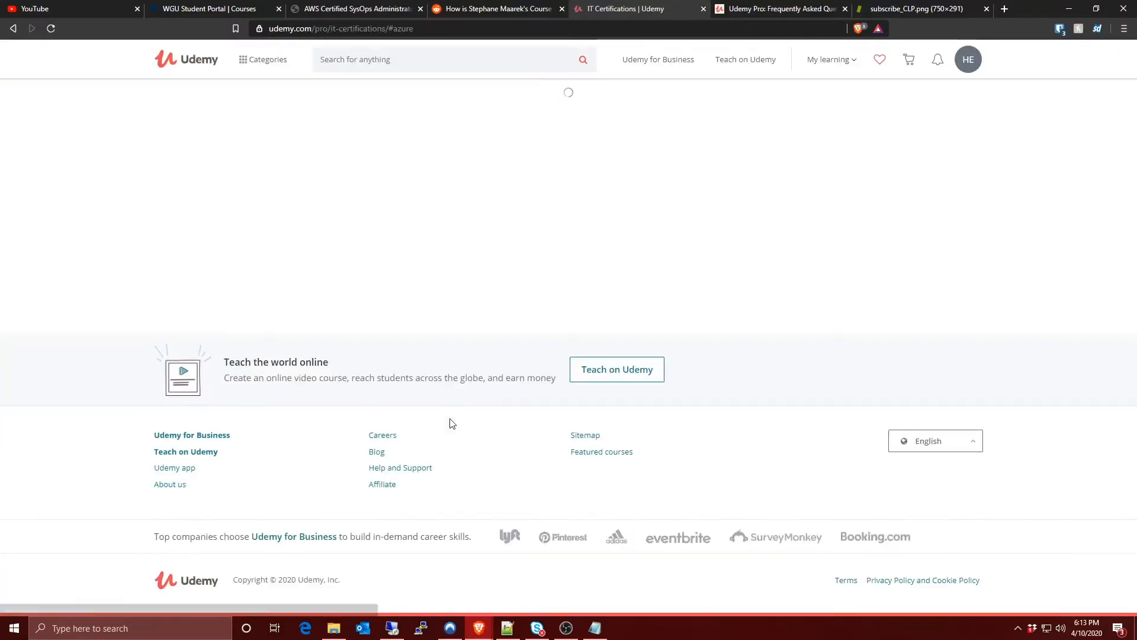
scroll(434, 300, "up", 3)
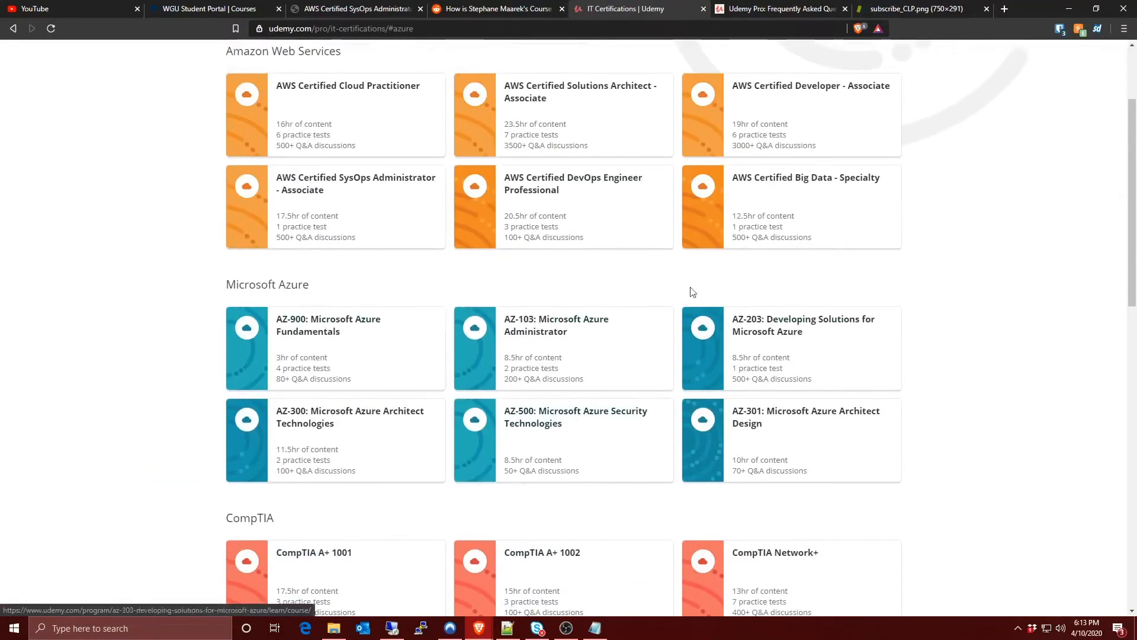
scroll(525, 329, "down", 2)
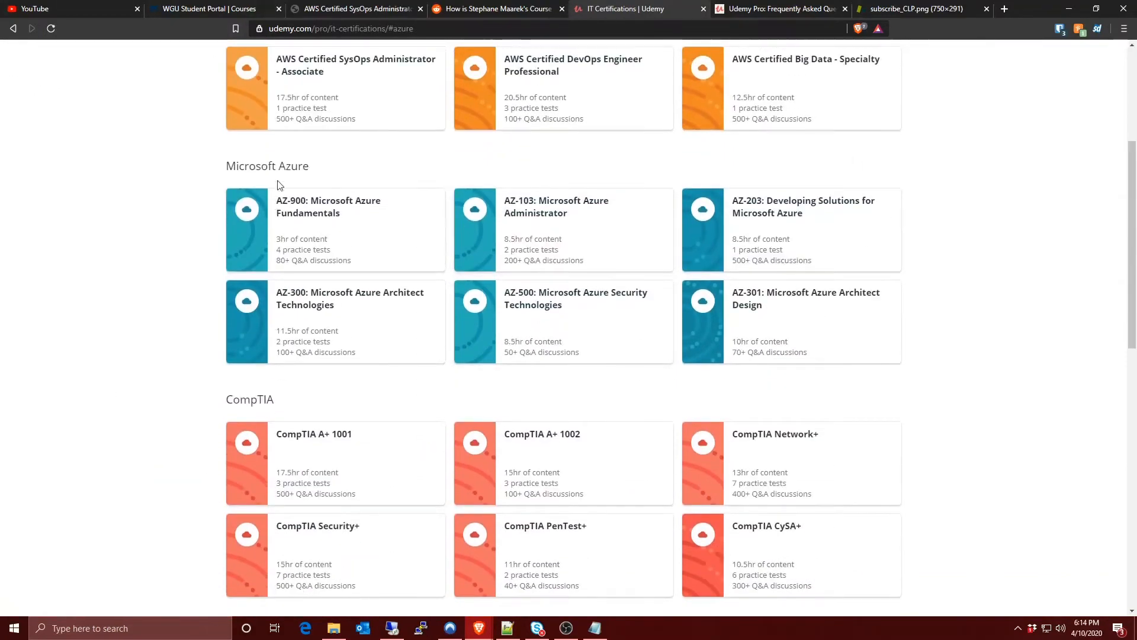
scroll(151, 365, "down", 2)
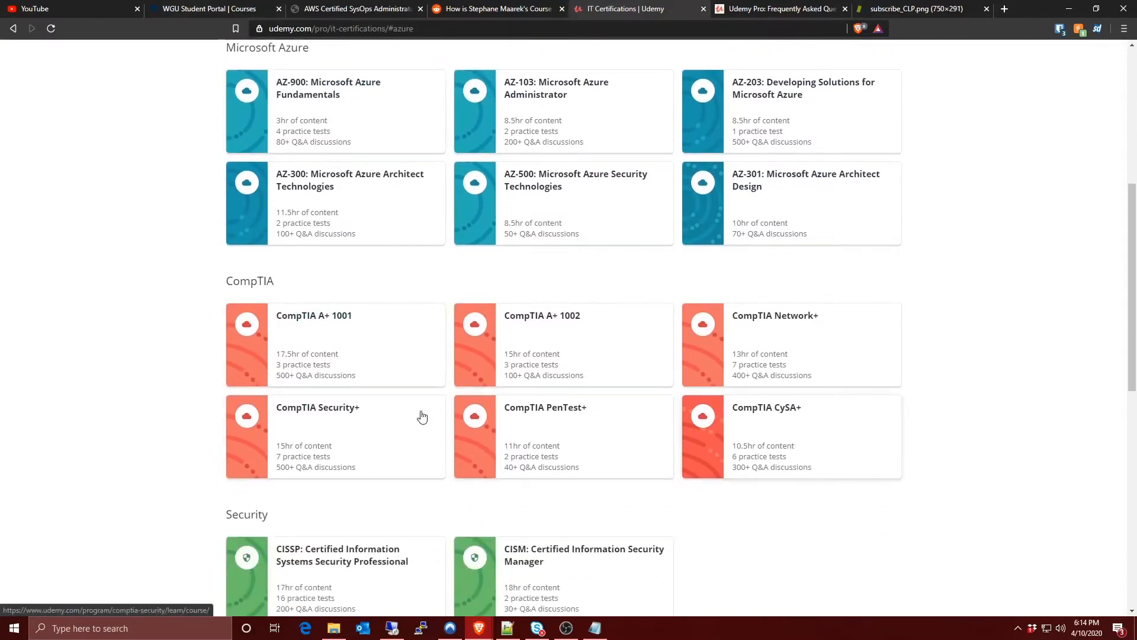
scroll(409, 445, "down", 2)
scroll(408, 444, "down", 1)
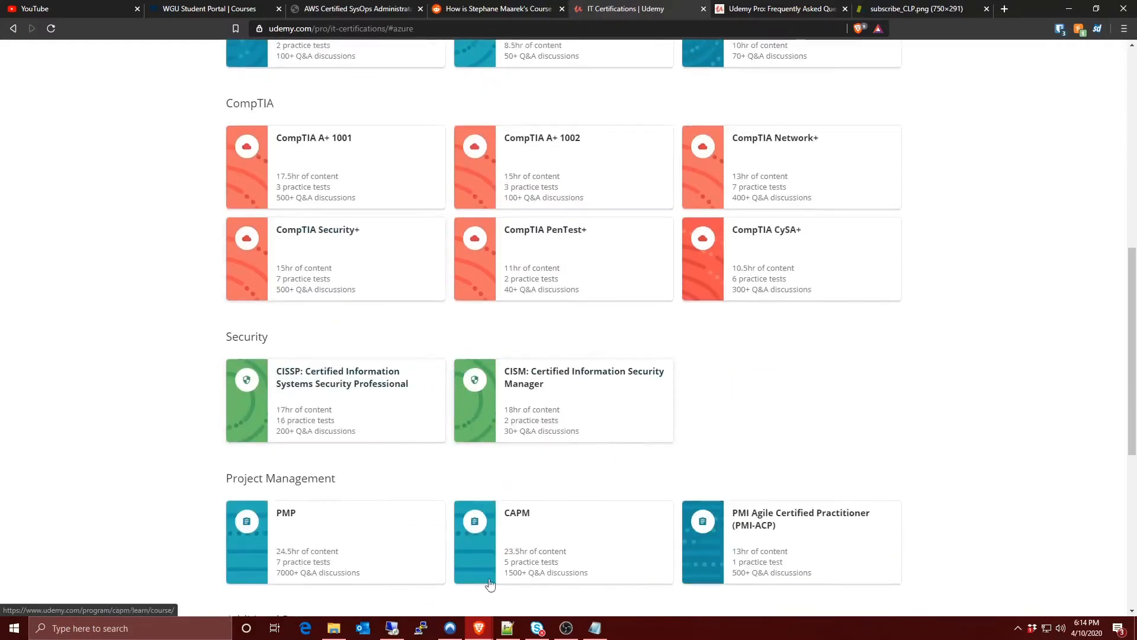
scroll(806, 382, "down", 2)
scroll(724, 533, "down", 2)
scroll(623, 400, "up", 5)
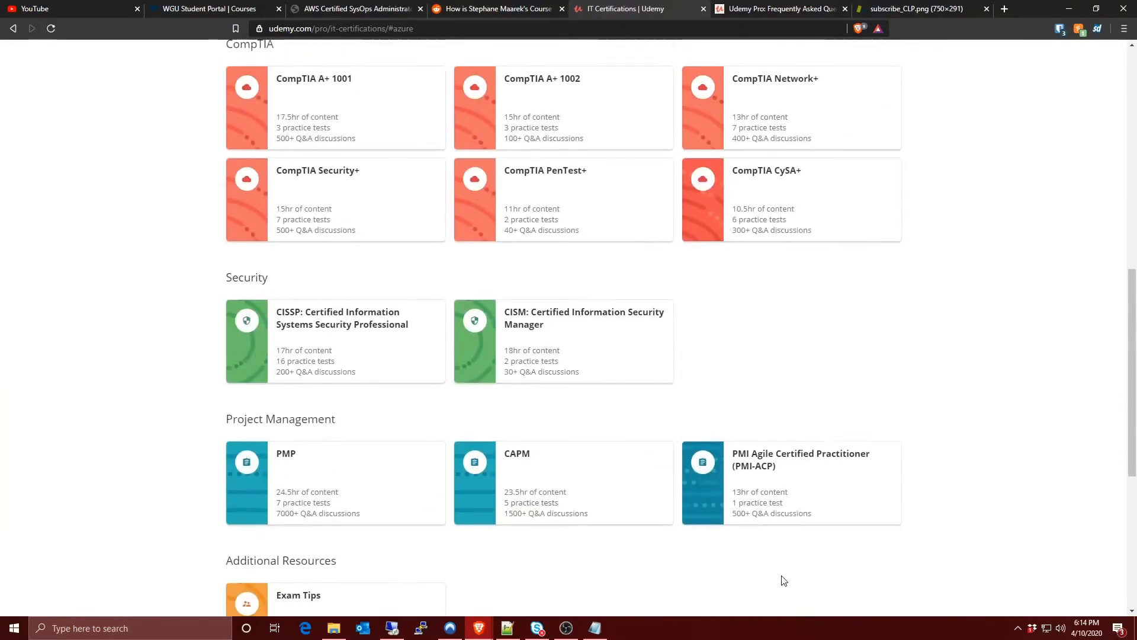
scroll(800, 444, "up", 5)
scroll(888, 444, "up", 5)
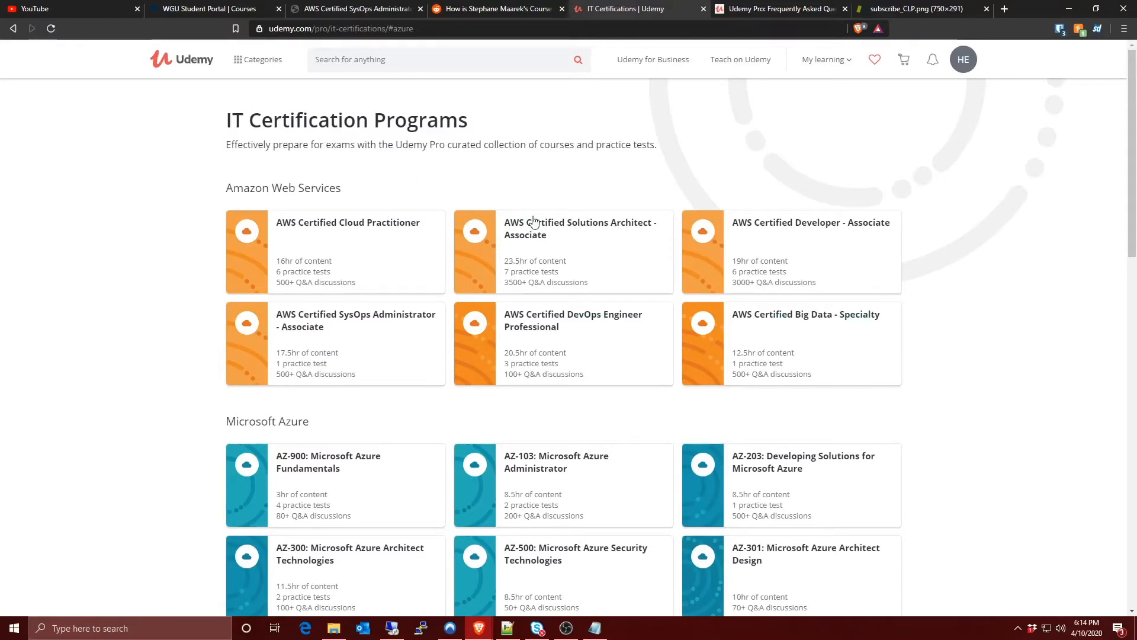
Step: Enter the AWS Certified Solutions Architect - Associate course and collapse Section 26 in the sidebar
left_click(511, 244)
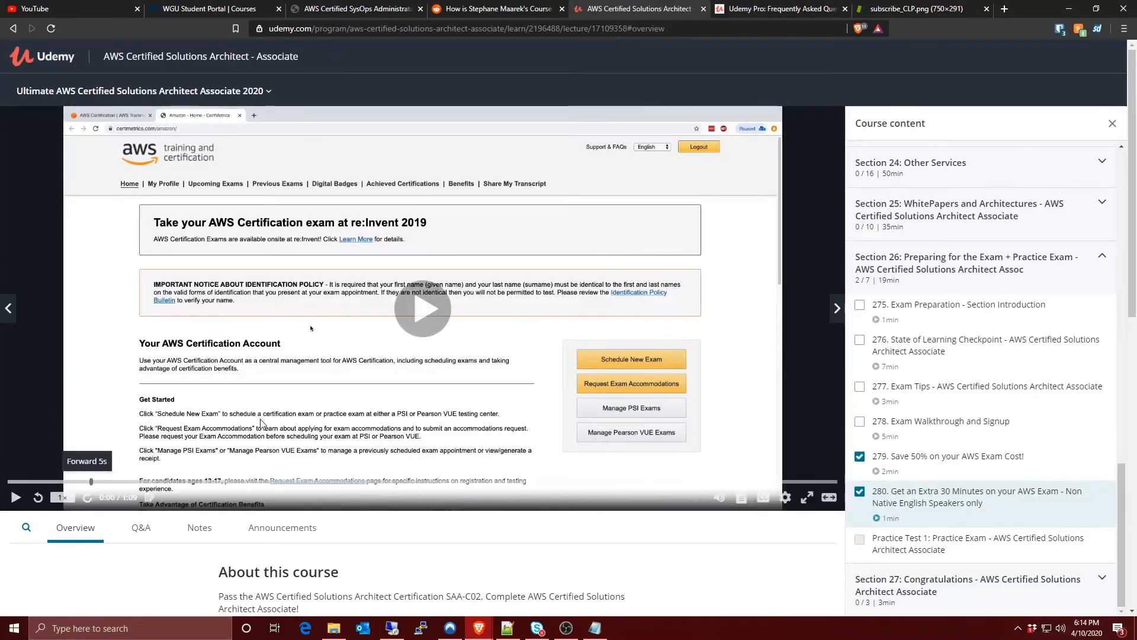
left_click(1085, 273)
scroll(995, 249, "up", 10)
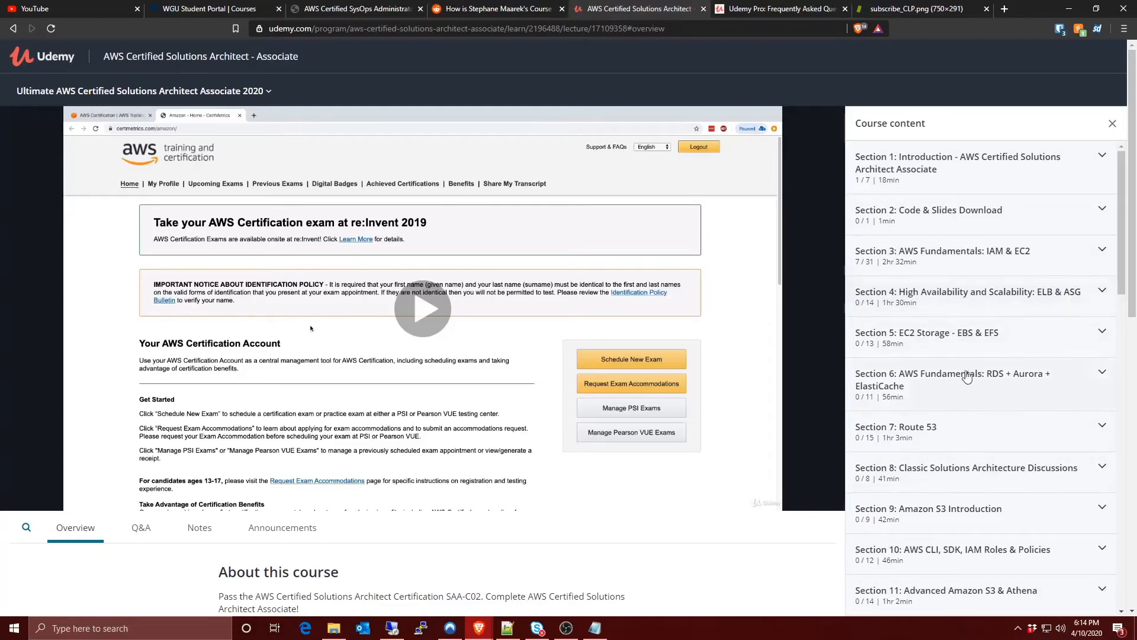
scroll(946, 414, "down", 1)
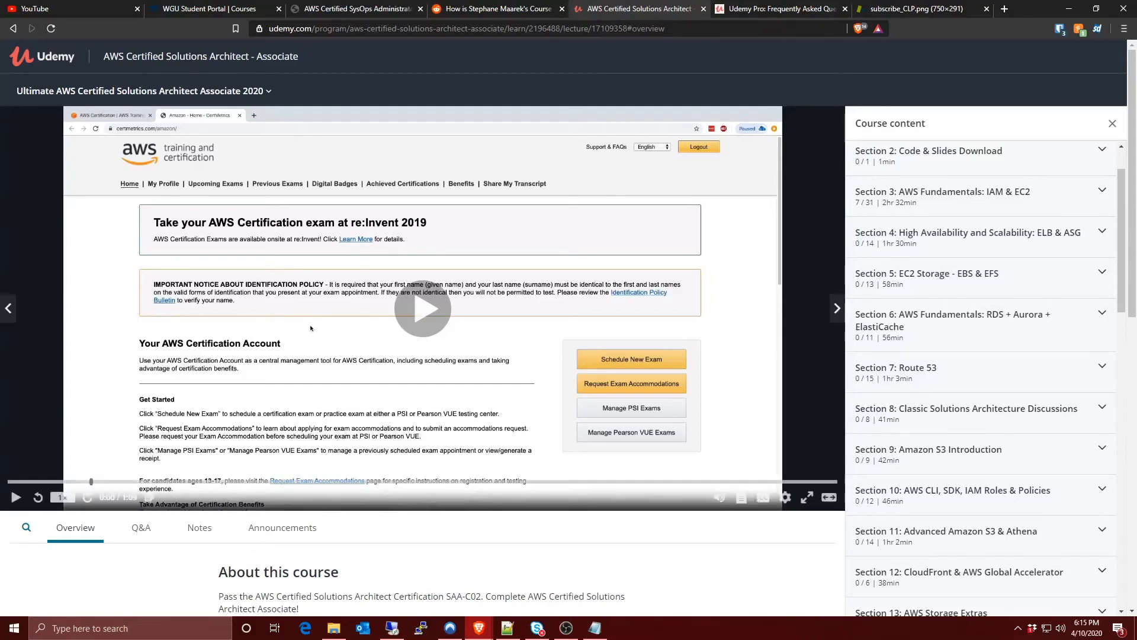
scroll(978, 400, "down", 10)
scroll(963, 514, "down", 3)
scroll(962, 514, "down", 6)
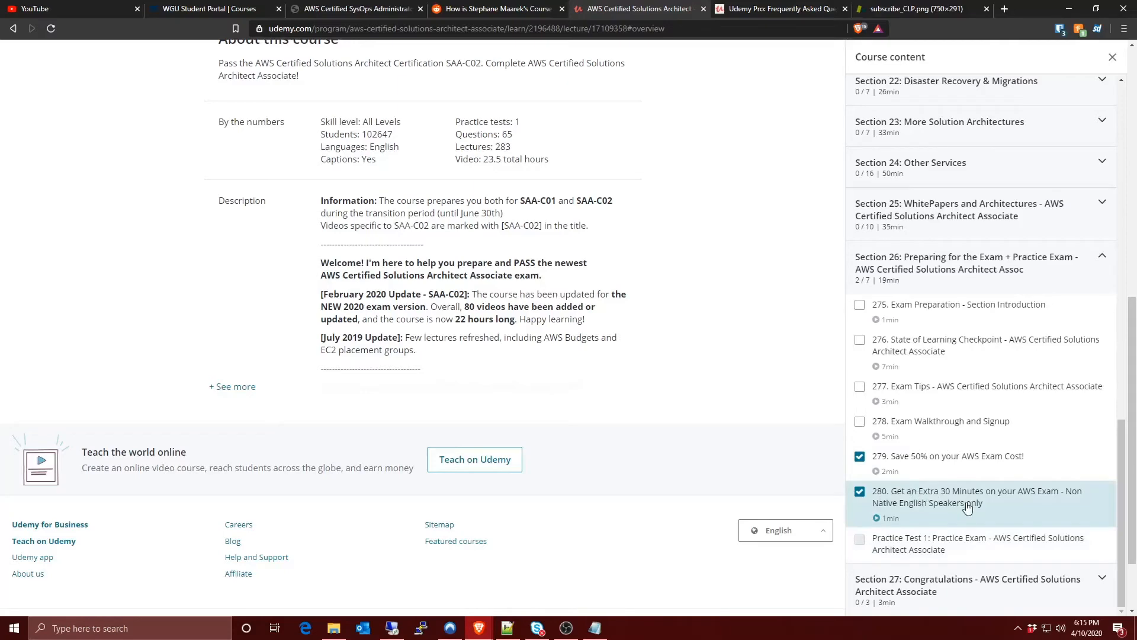
scroll(967, 508, "up", 5)
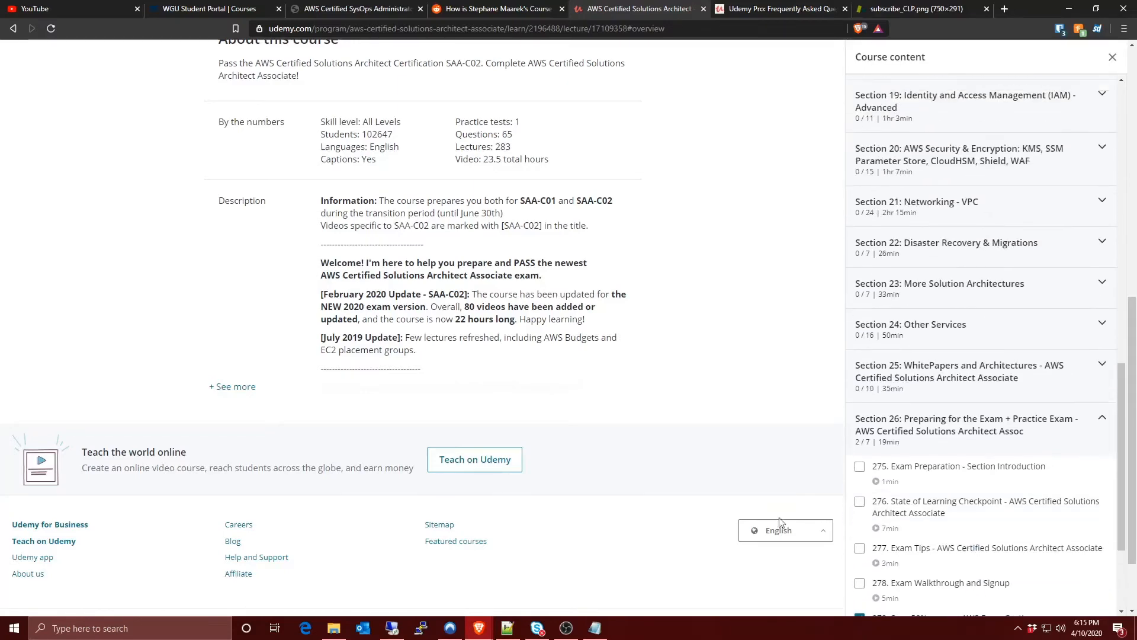
scroll(726, 533, "up", 6)
scroll(726, 545, "up", 2)
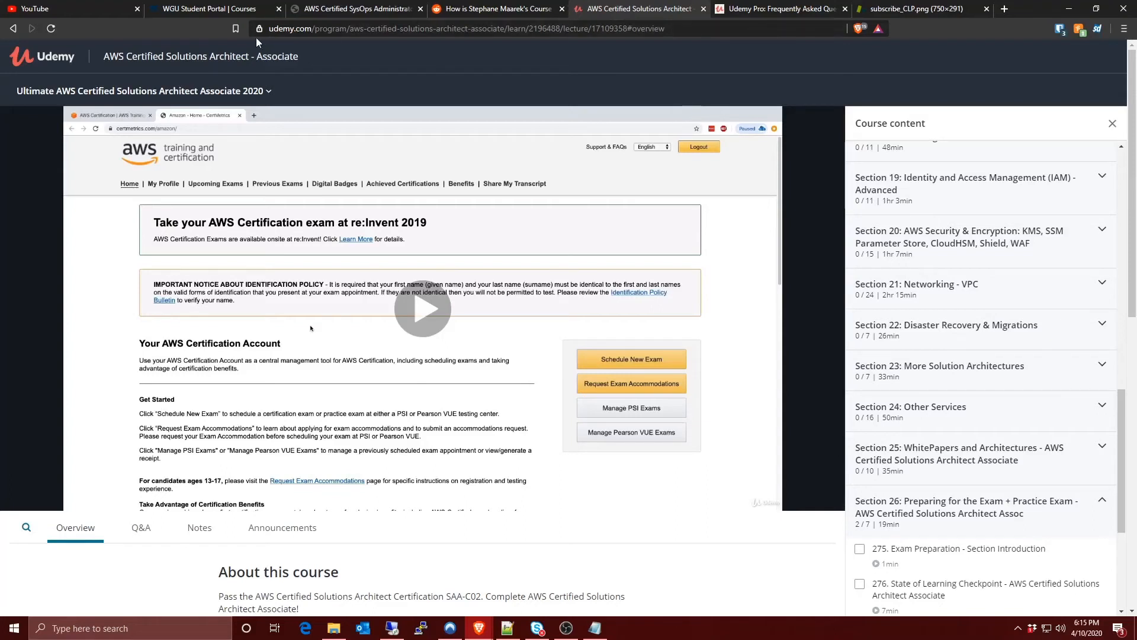
Step: Return to the home dashboard and enter the AWS Certified SysOps Administrator - Associate course
left_click(51, 28)
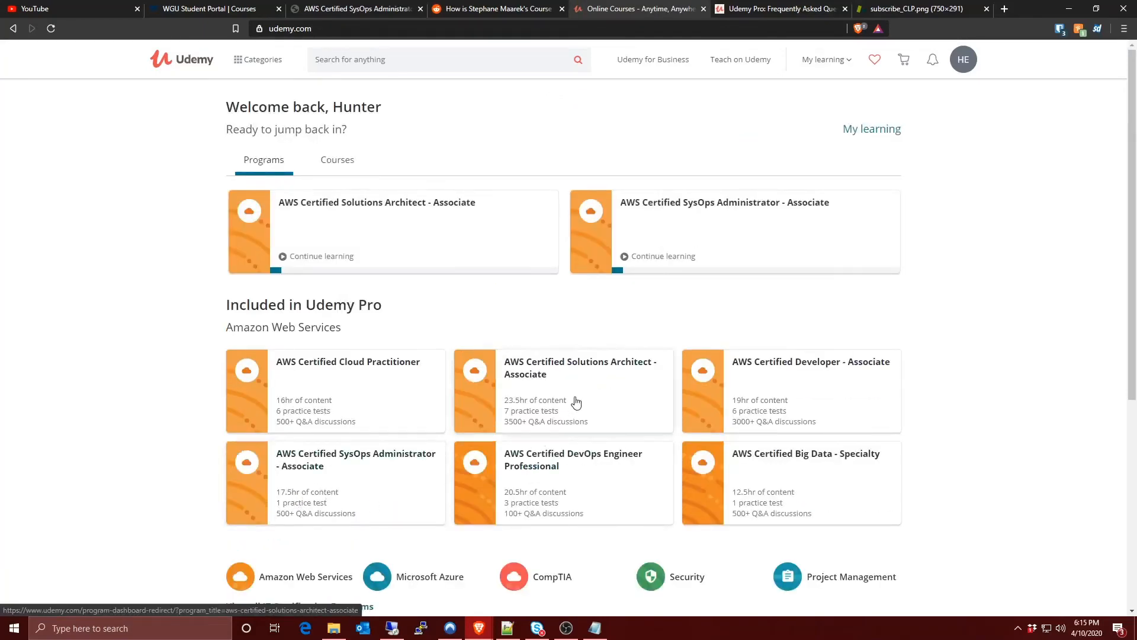
left_click(384, 480)
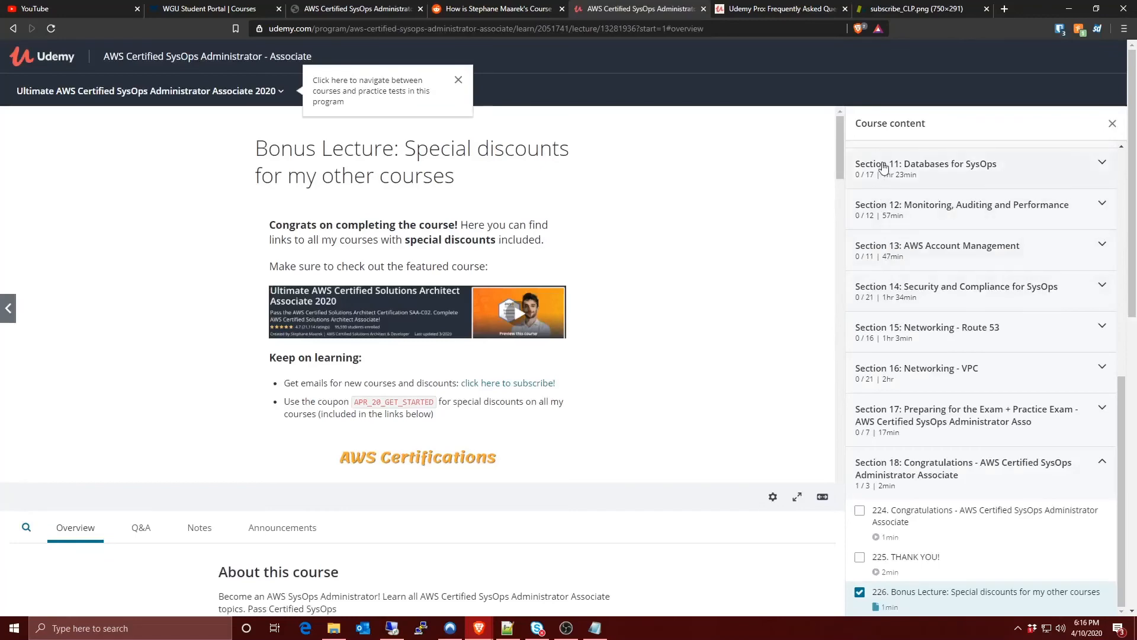
scroll(933, 311, "down", 10)
scroll(977, 337, "up", 8)
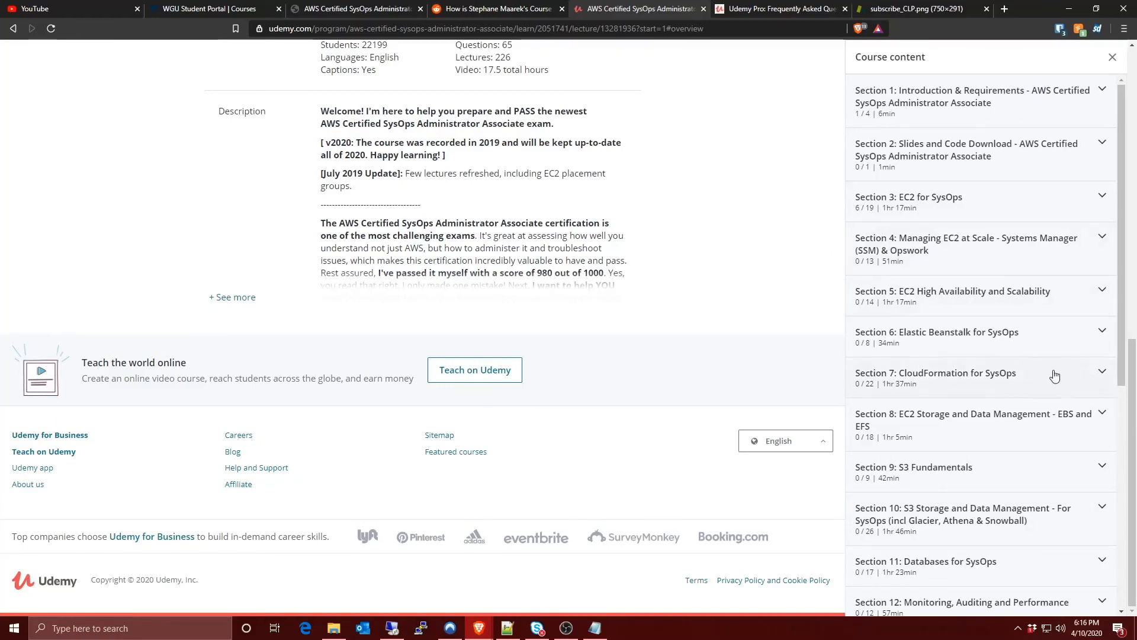
Step: Expand Section 6: Elastic Beanstalk for SysOps to list lectures 48 to 54 and Quiz 5
left_click(1017, 337)
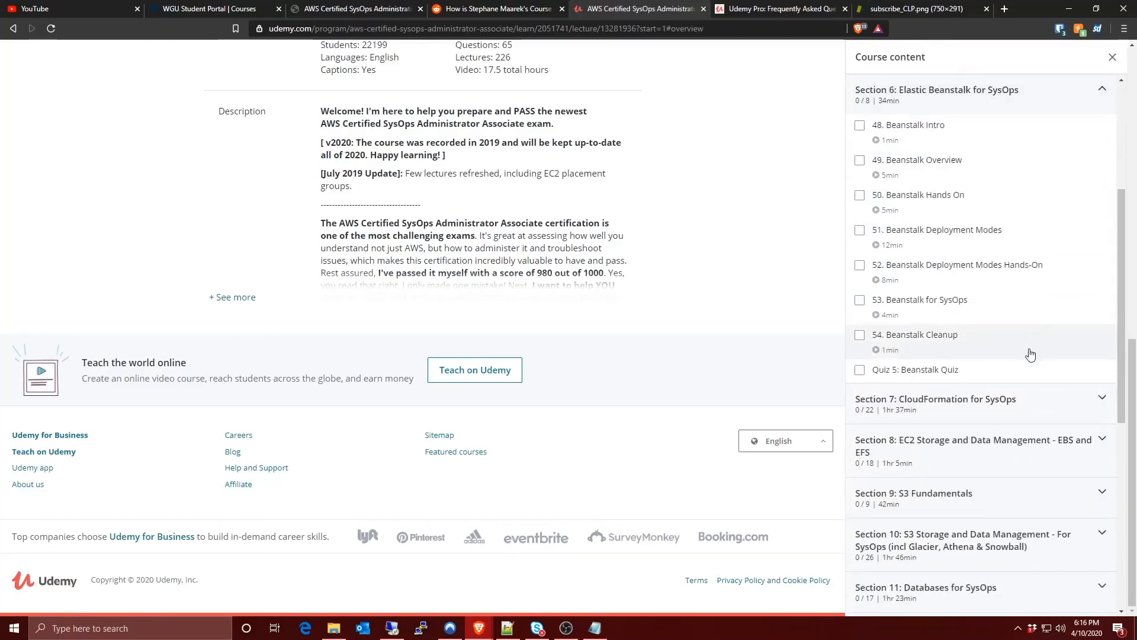
scroll(820, 372, "up", 3)
scroll(820, 372, "up", 1)
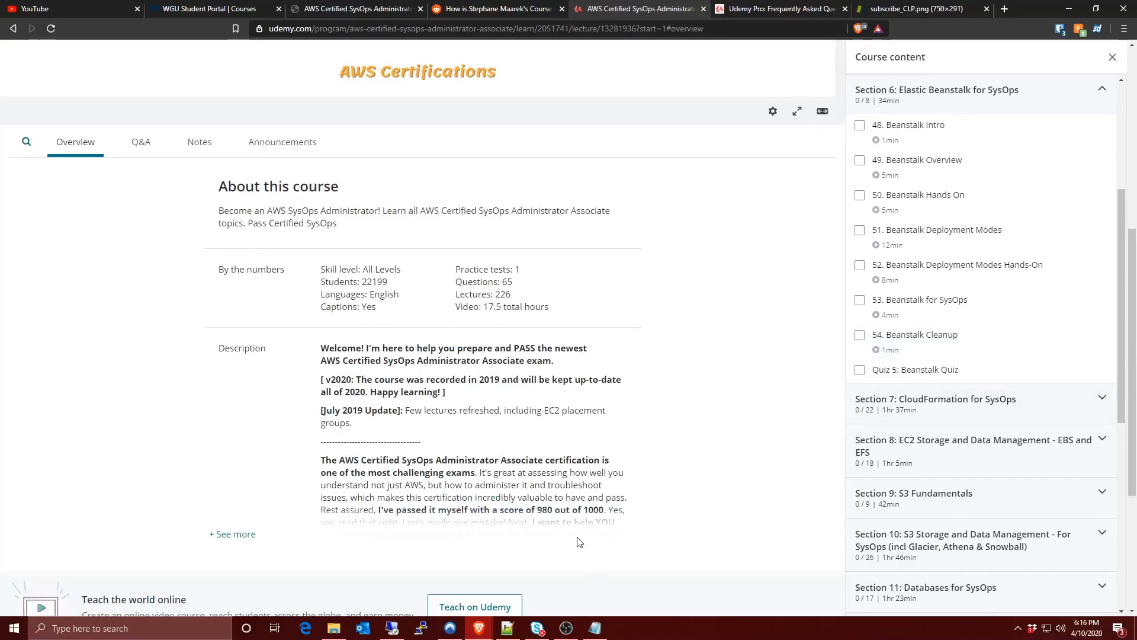
scroll(577, 533, "up", 1)
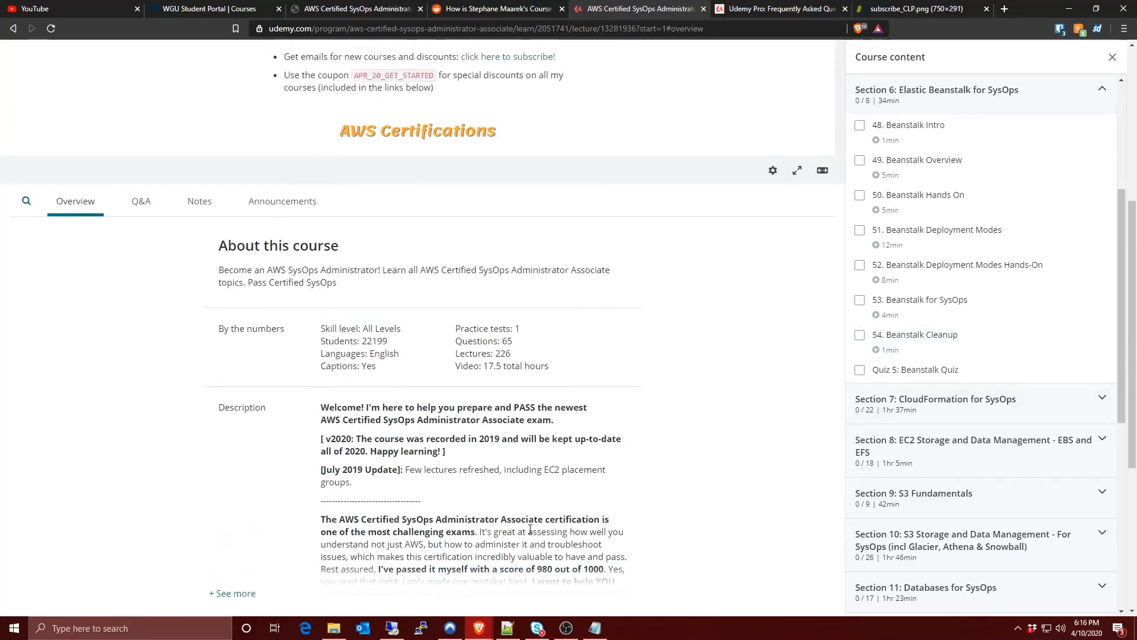